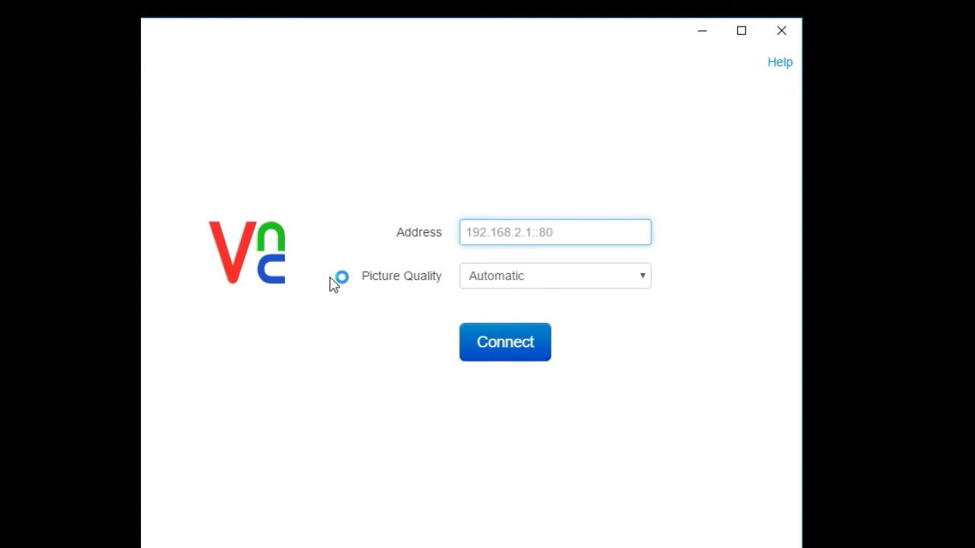
# Connect VNC Viewer to 192.168.1.179 and sign in with the Pi's password
pyautogui.write('1')
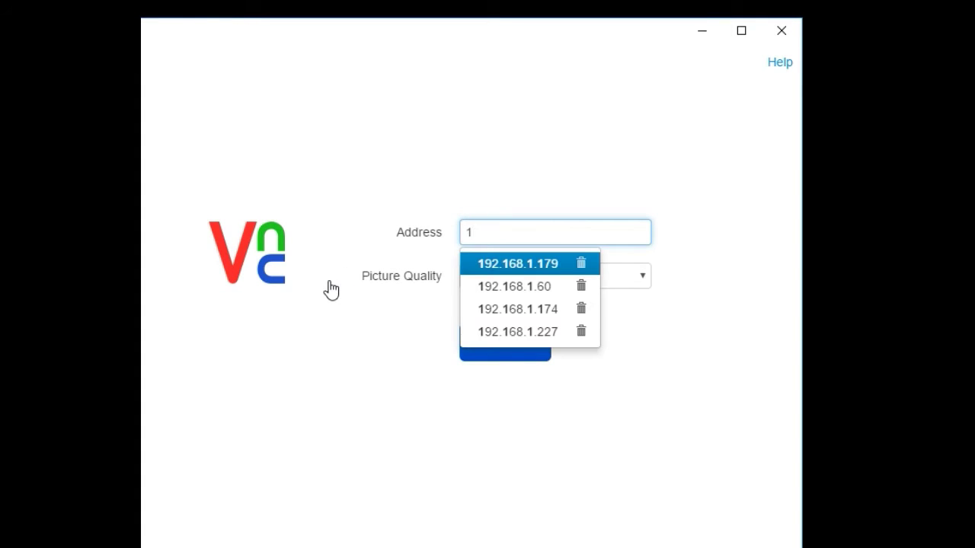
pyautogui.click(491, 265)
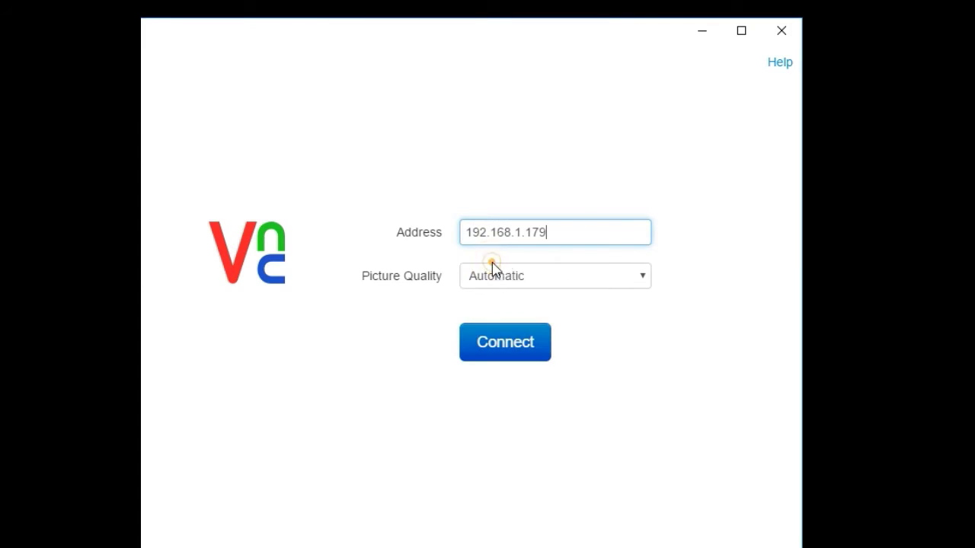
pyautogui.click(493, 350)
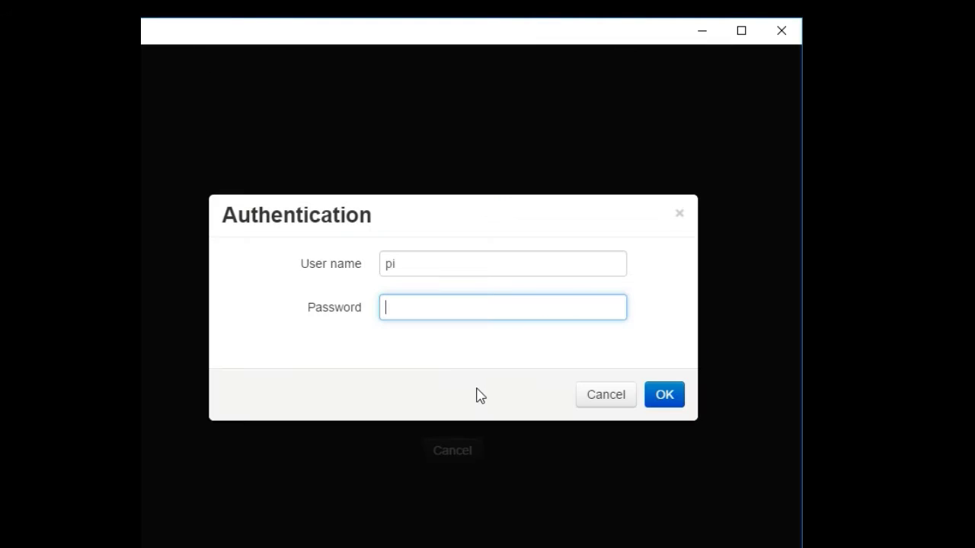
pyautogui.write('raspberry')
pyautogui.press('Return')
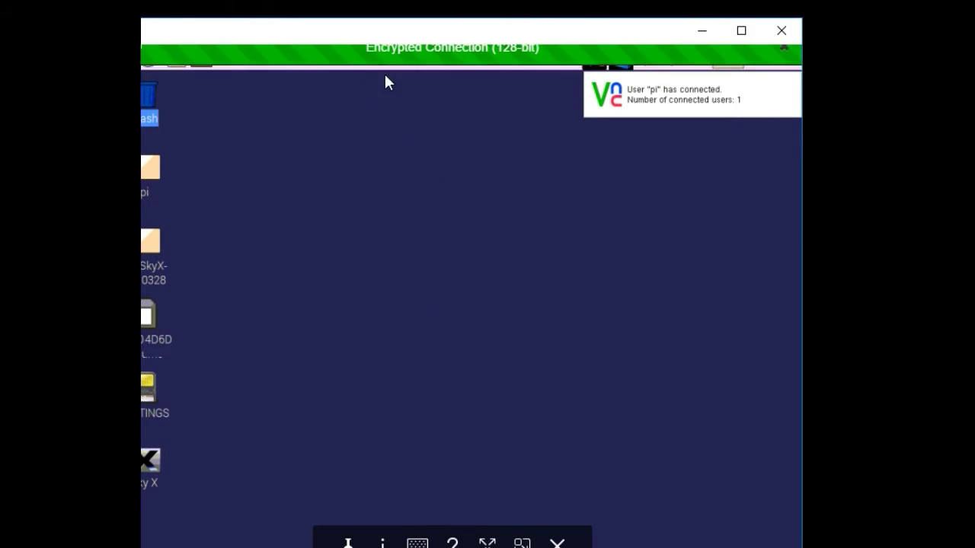
# Fit the full Pi desktop in the viewer window and launch TheSkyX from its desktop icon
pyautogui.click(379, 29)
pyautogui.moveTo(421, 23); pyautogui.dragTo(418, 21)
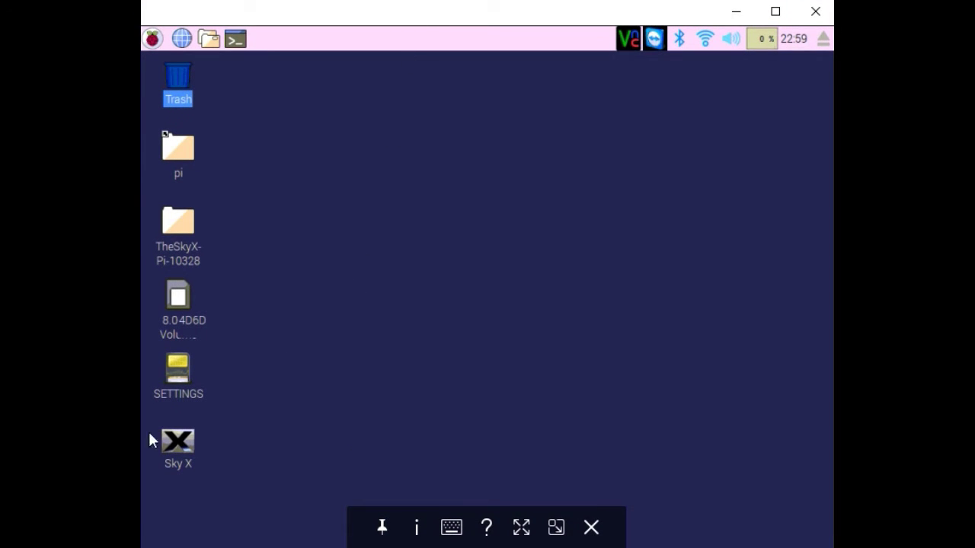
pyautogui.click(215, 457)
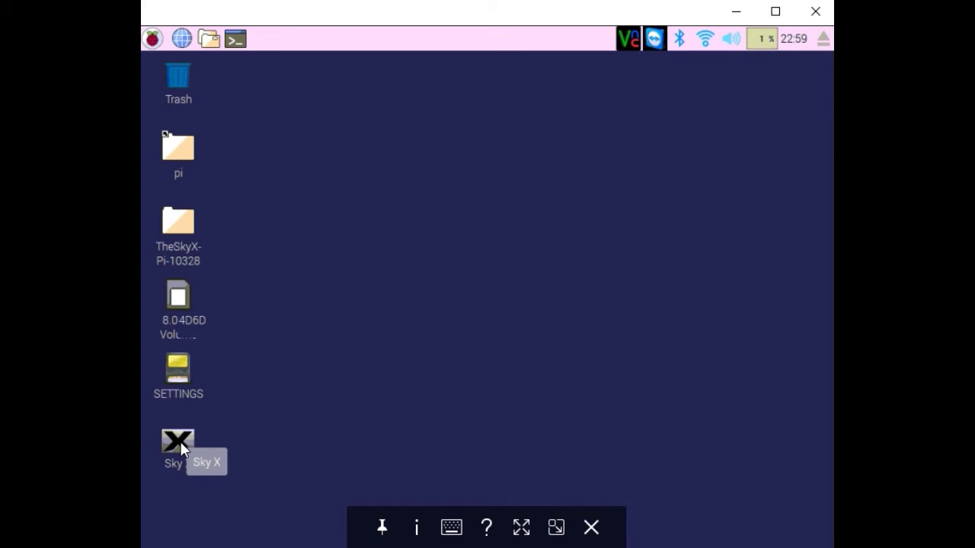
pyautogui.click(263, 419)
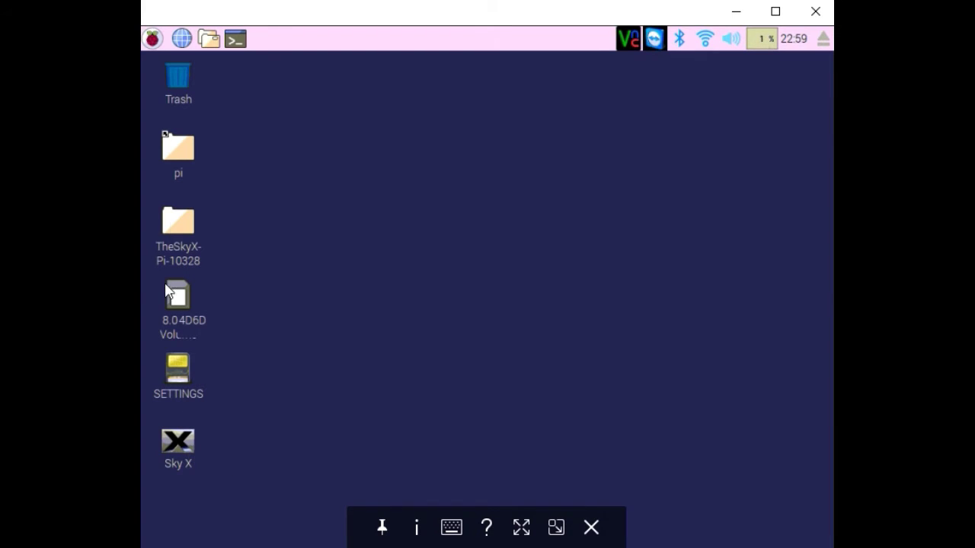
pyautogui.doubleClick(184, 446)
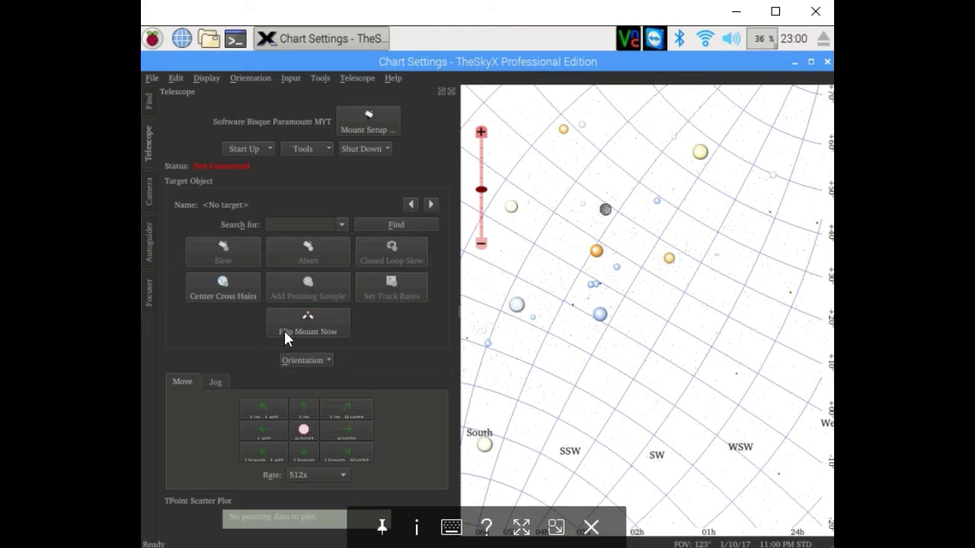
# Connect the mount via Start Up > Connect Telescope and show the Camera panel
pyautogui.click(252, 150)
pyautogui.click(257, 164)
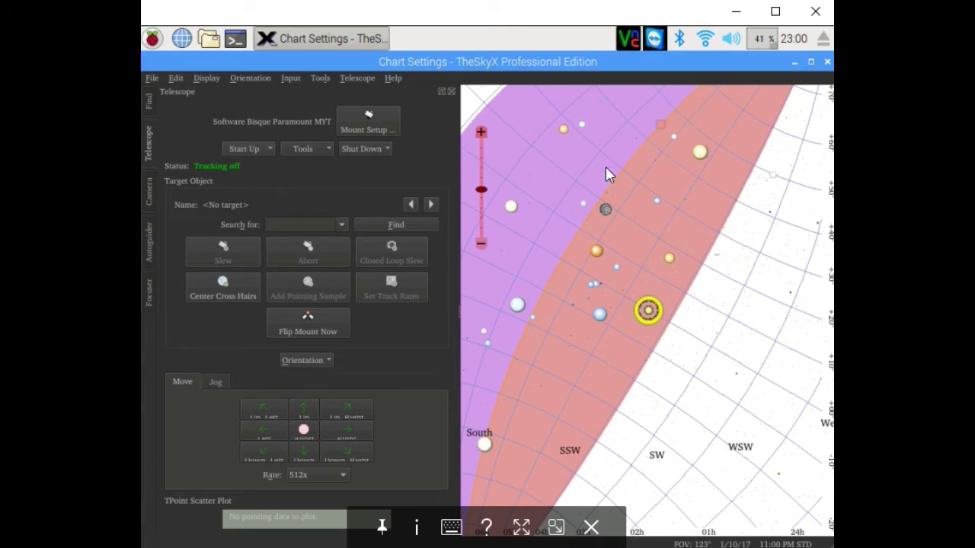
pyautogui.click(150, 195)
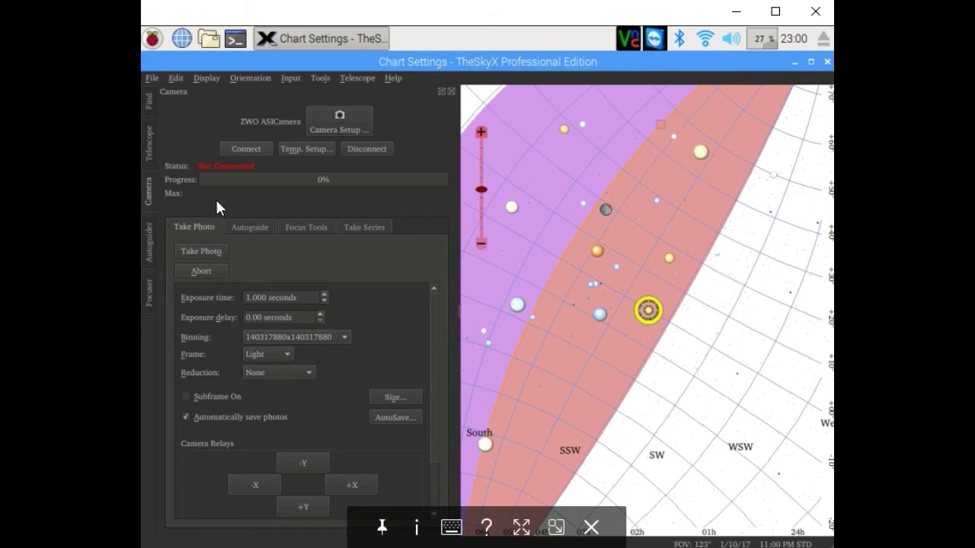
# Review the Focuser panel at position 5,200, then return to the Camera panel
pyautogui.click(148, 293)
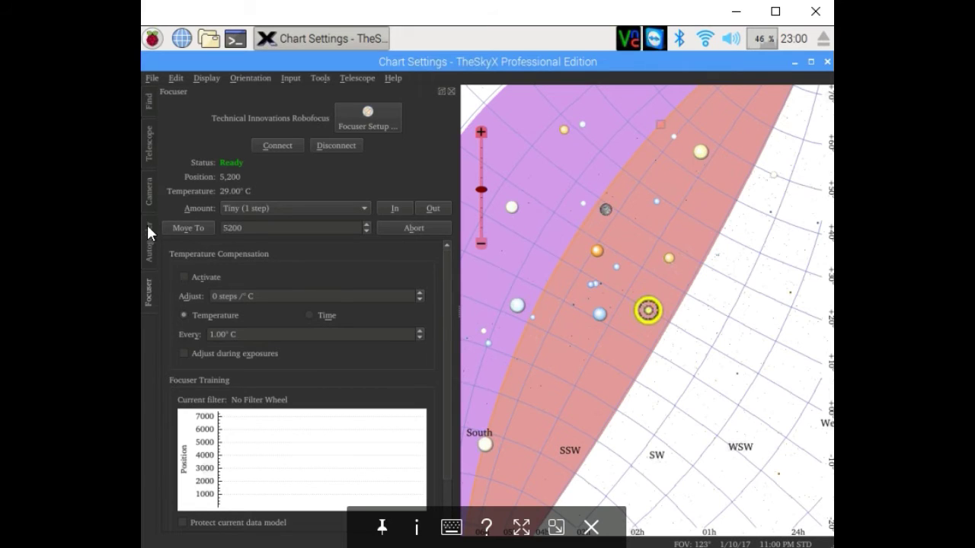
pyautogui.click(148, 191)
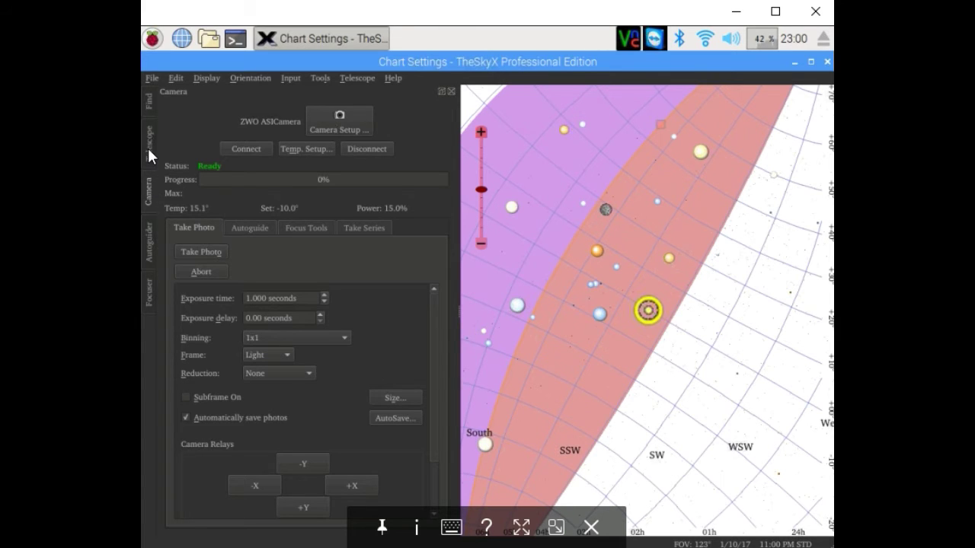
# Run Start Up > Find Home on the mount, then Tools > Turn Tracking Off
pyautogui.click(149, 153)
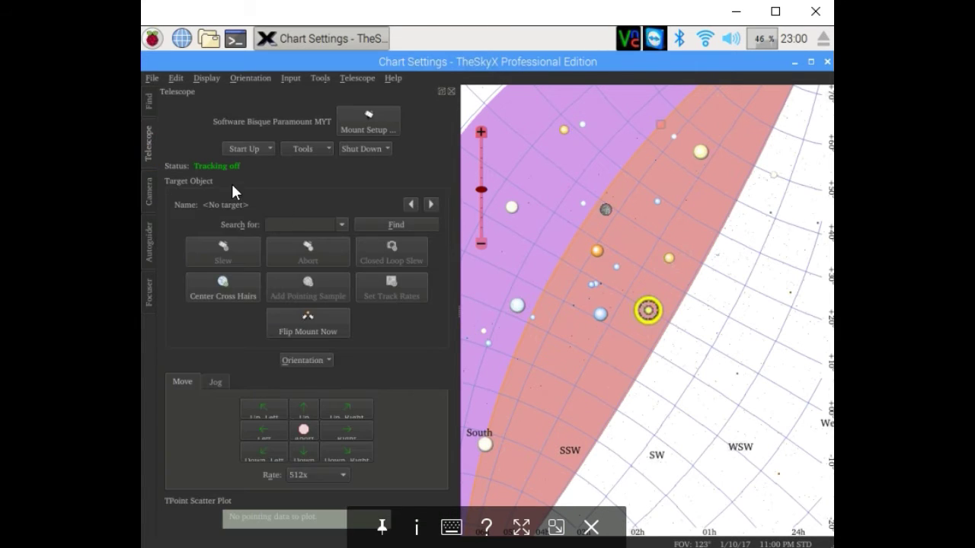
pyautogui.click(245, 149)
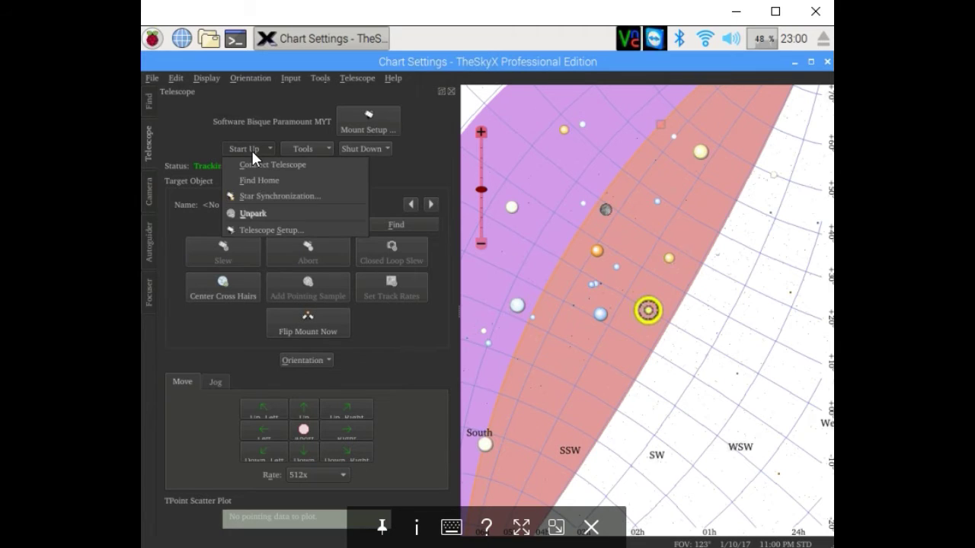
pyautogui.click(252, 180)
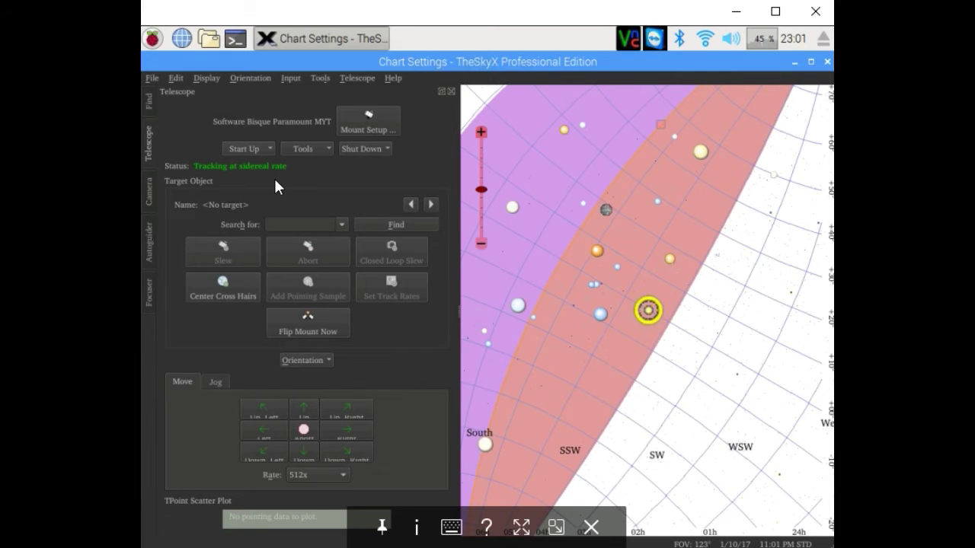
pyautogui.click(311, 150)
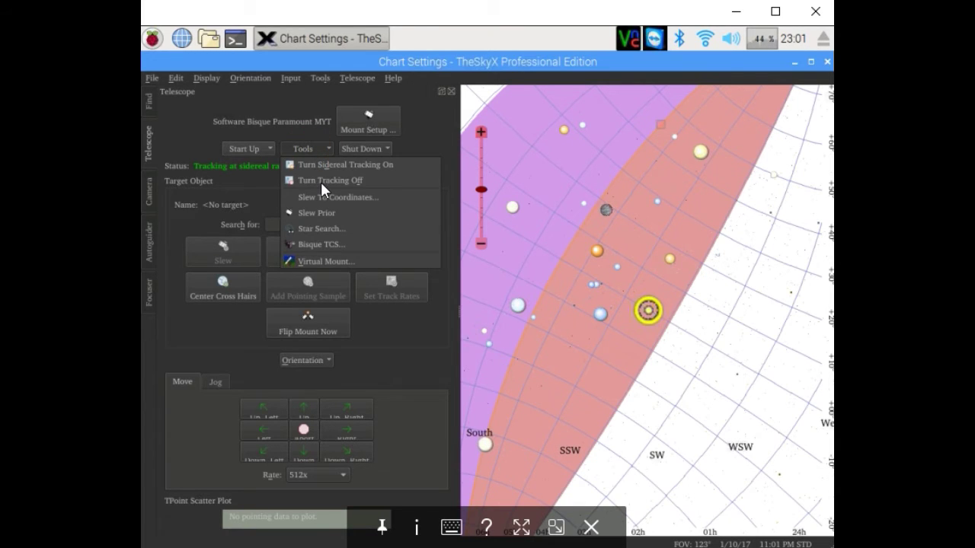
pyautogui.click(323, 190)
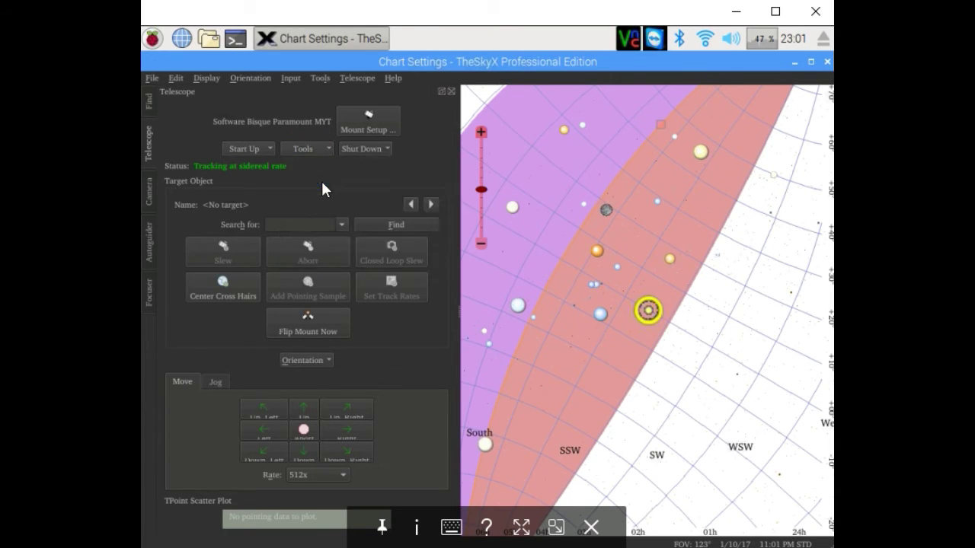
# Disconnect the ZWO ASI camera and open its driver settings from Camera Setup
pyautogui.click(149, 194)
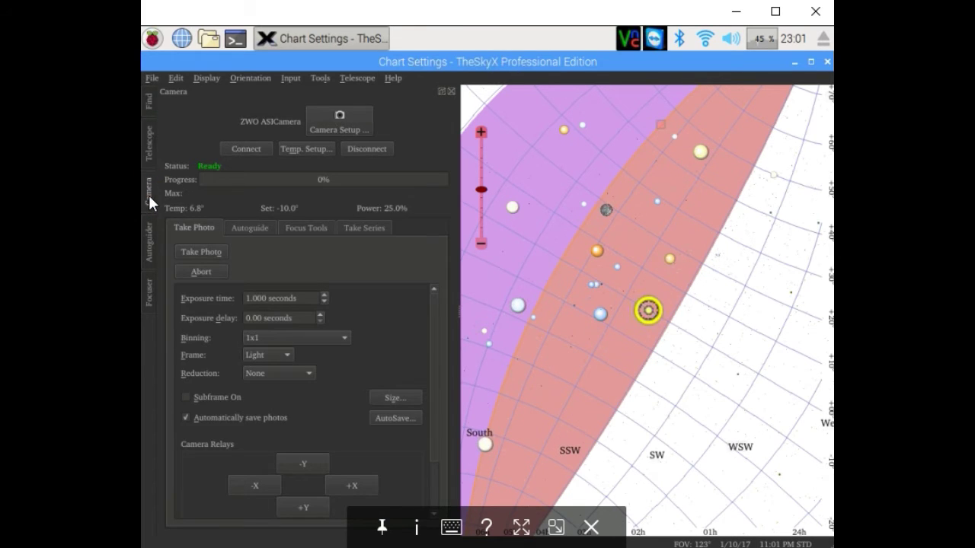
pyautogui.click(363, 149)
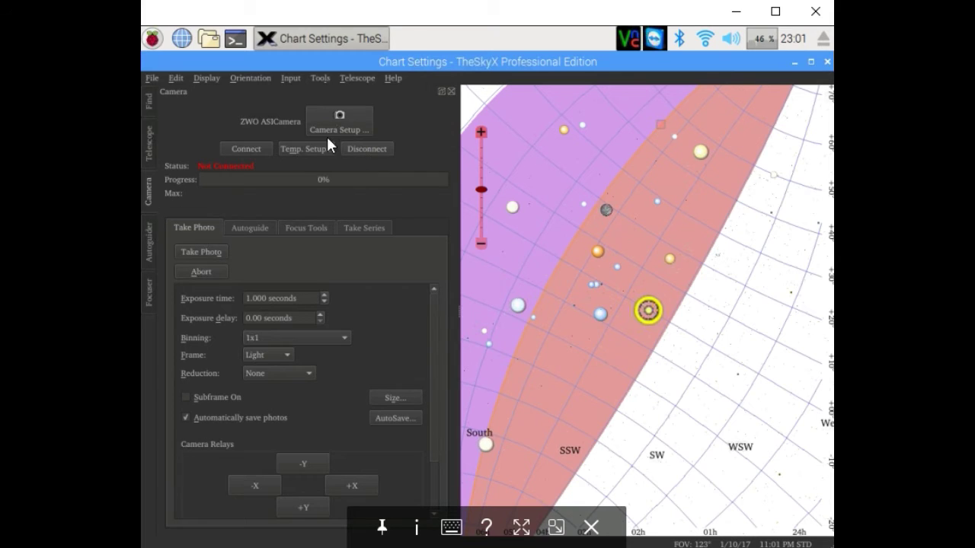
pyautogui.click(332, 128)
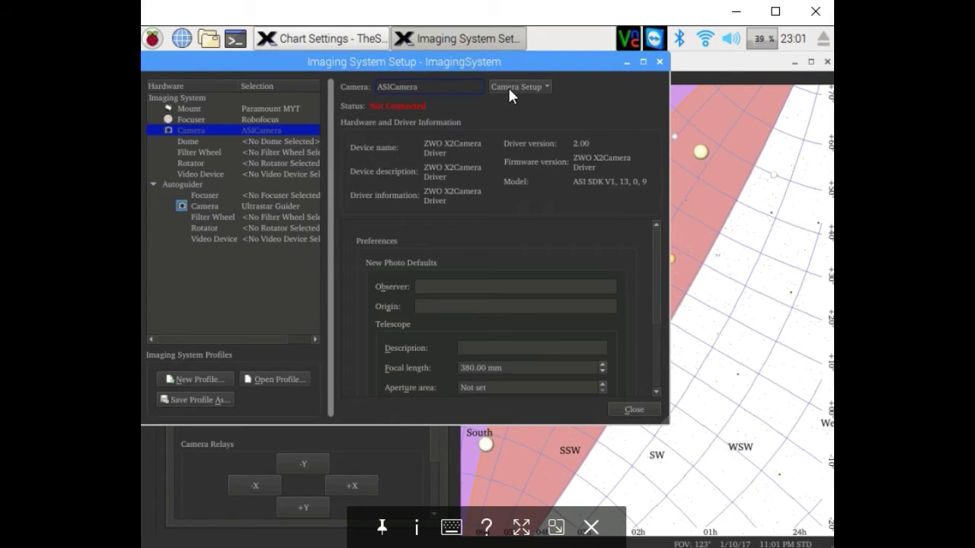
pyautogui.click(510, 90)
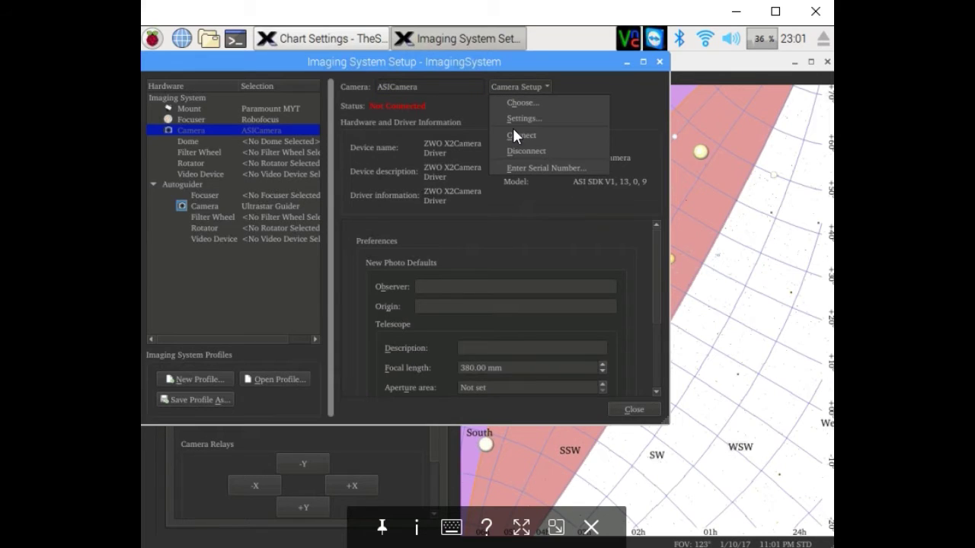
pyautogui.click(525, 119)
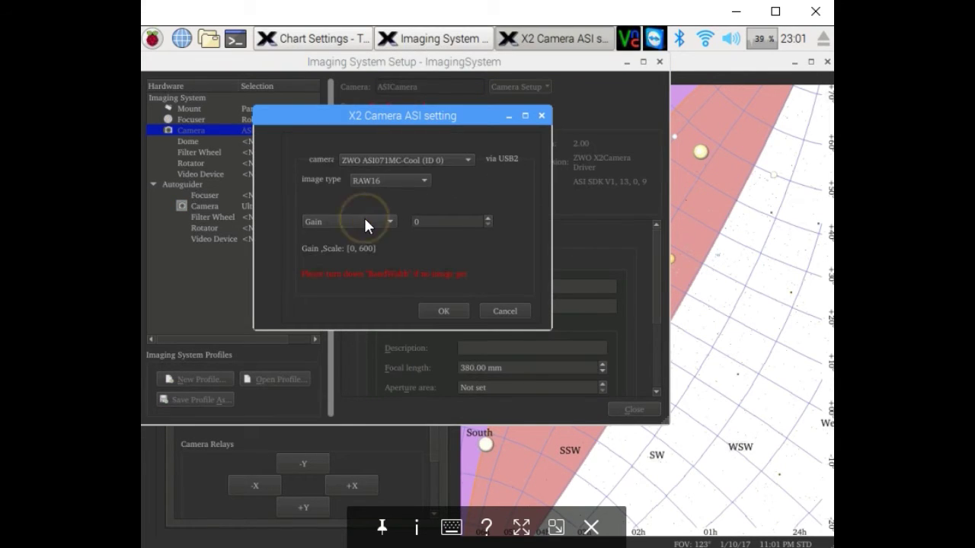
# Change the BandWidth parameter from 80 to 40 and close the imaging setup
pyautogui.click(365, 221)
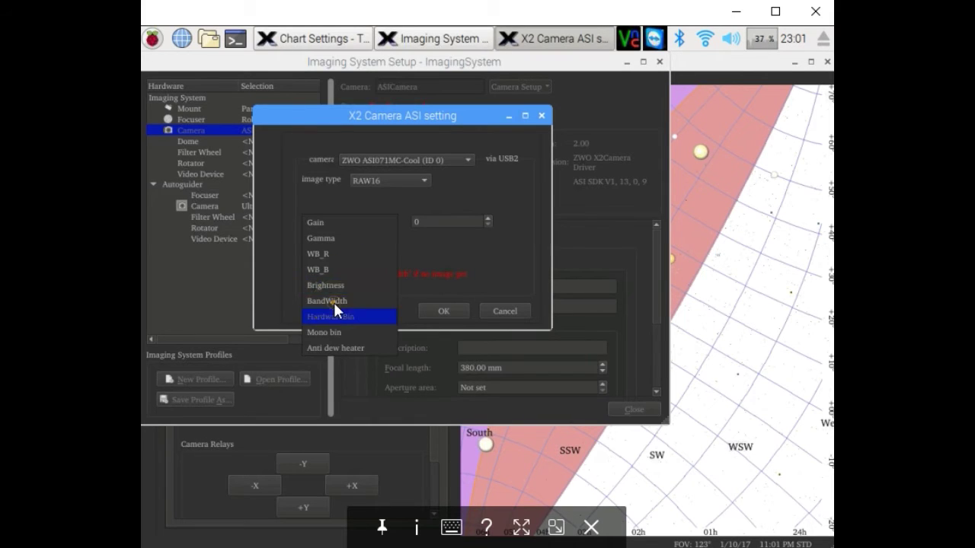
pyautogui.click(334, 302)
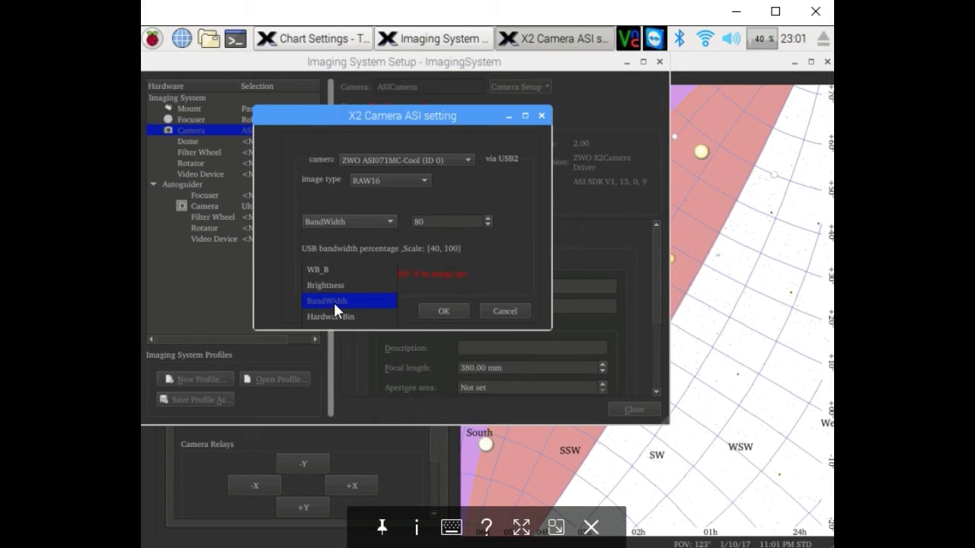
pyautogui.doubleClick(429, 221)
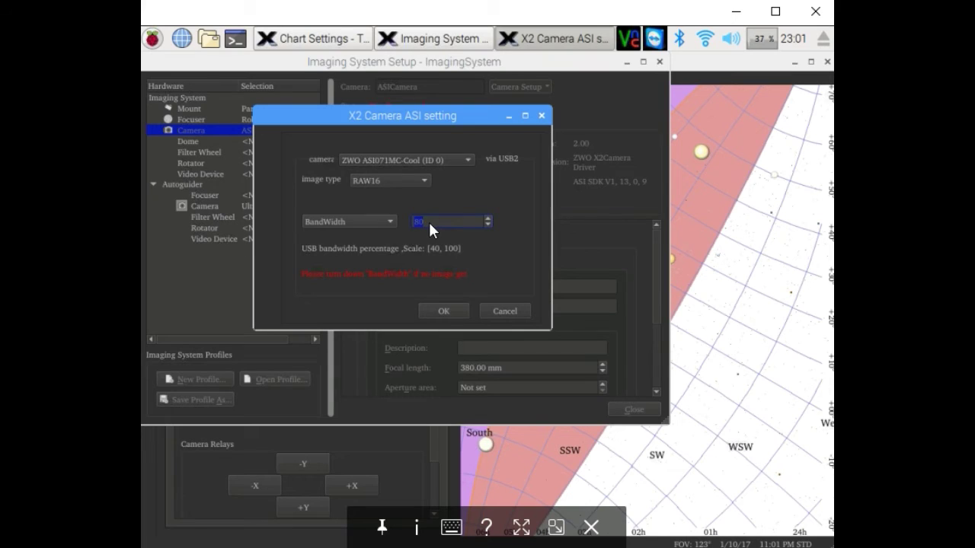
pyautogui.write('40')
pyautogui.click(448, 312)
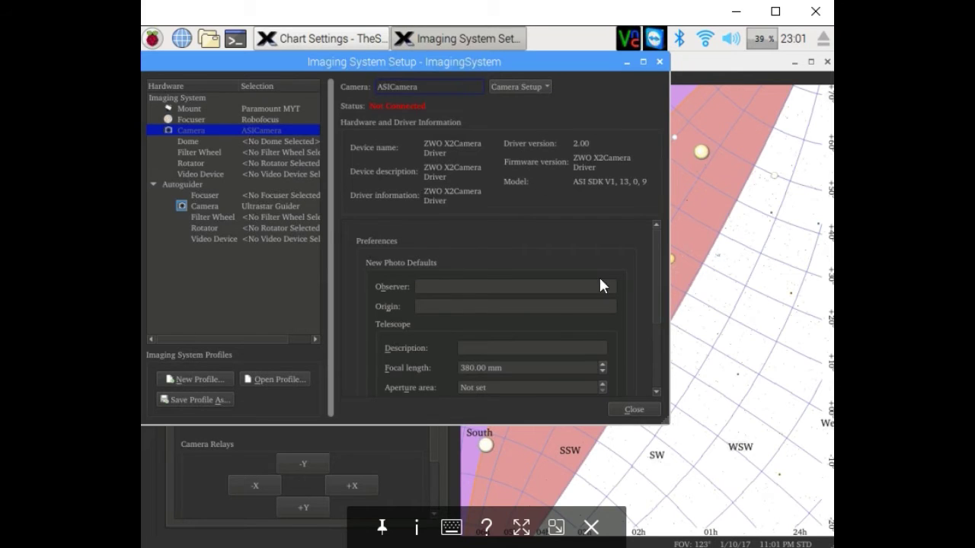
pyautogui.click(626, 405)
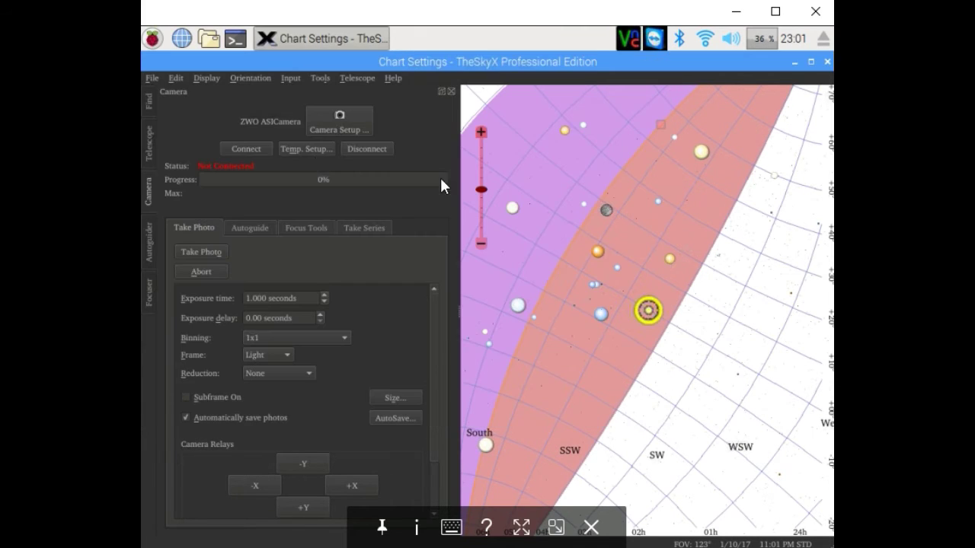
# Reconnect the camera and confirm AutoSave writes to /media/pi/AF23-4D6D
pyautogui.click(246, 149)
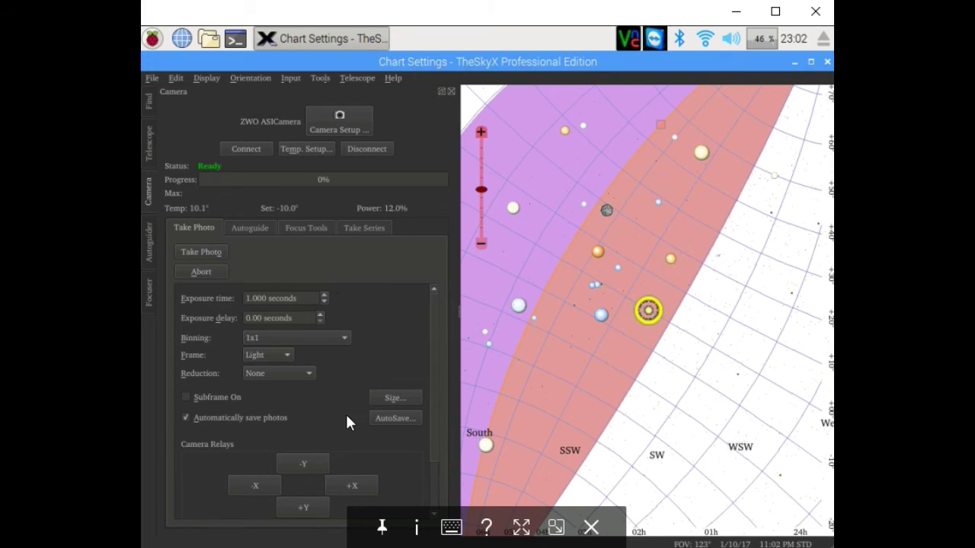
pyautogui.click(395, 419)
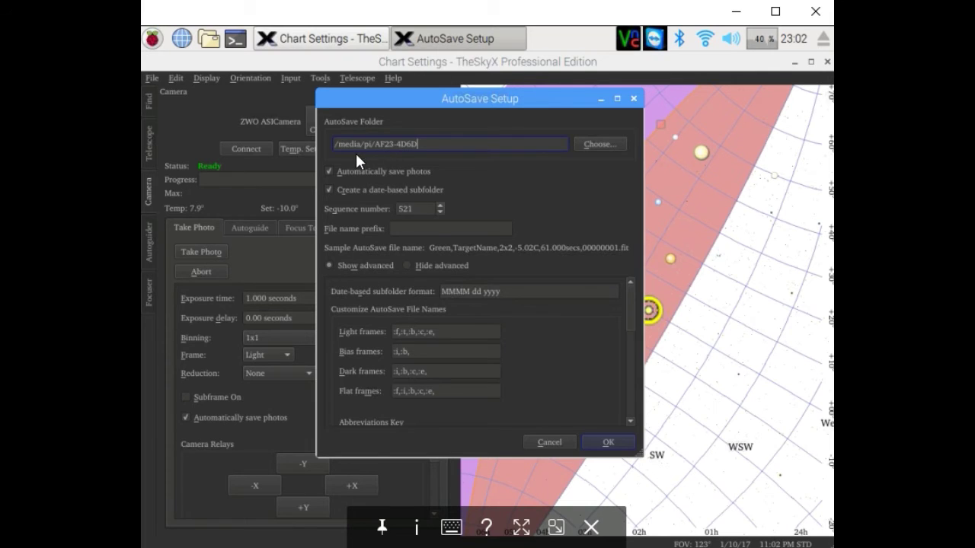
pyautogui.click(564, 442)
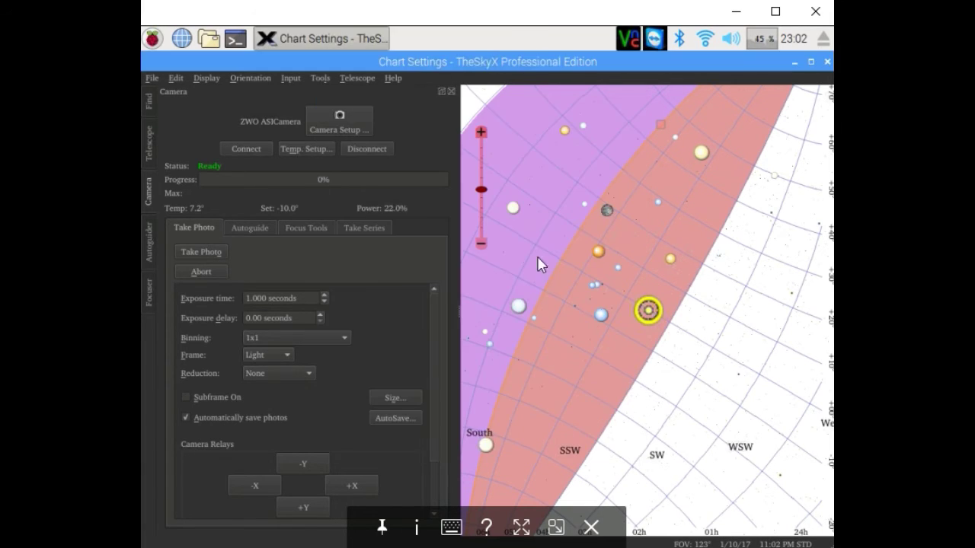
pyautogui.click(366, 228)
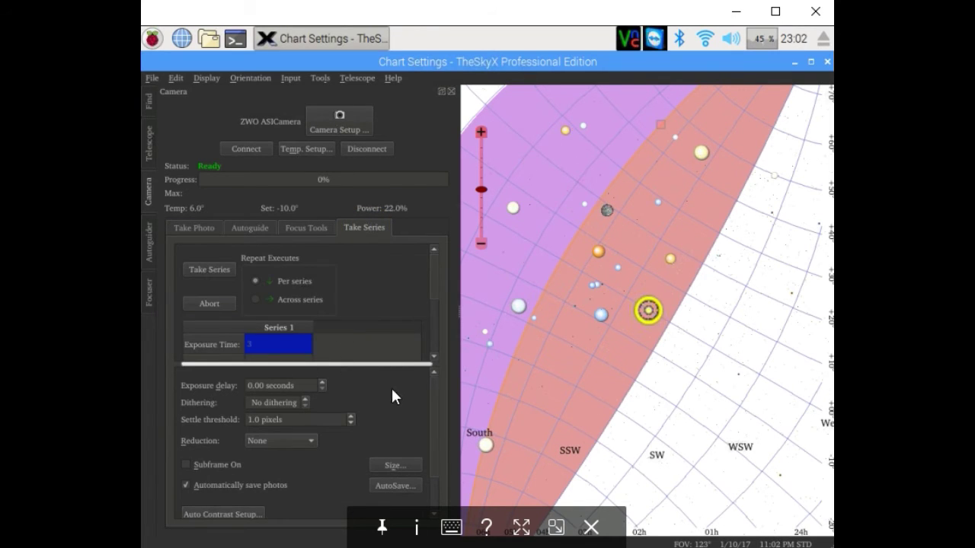
# Change Series 1 exposure time from 3 to 1 and Repeat from 100 to 10
pyautogui.click(333, 364)
pyautogui.moveTo(328, 430); pyautogui.dragTo(328, 428)
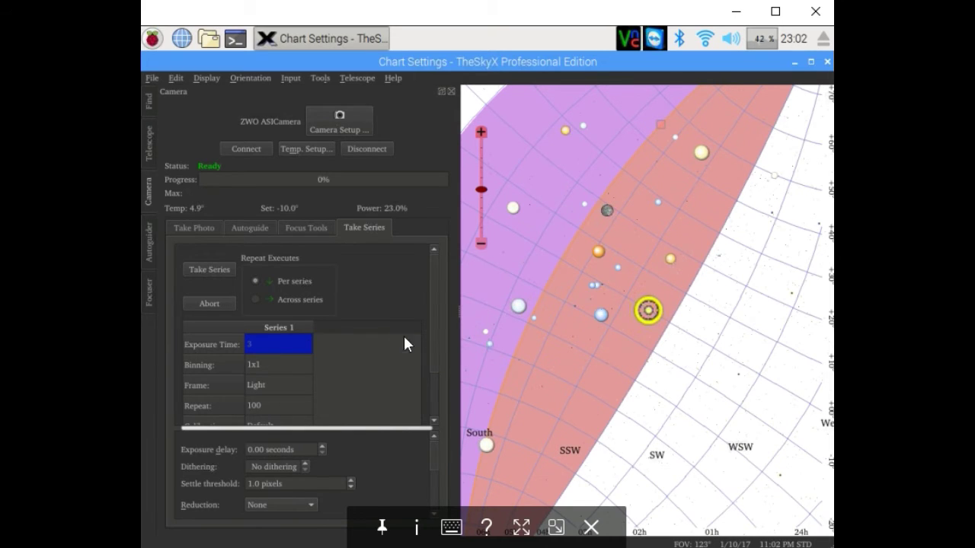
pyautogui.moveTo(431, 315); pyautogui.dragTo(433, 367)
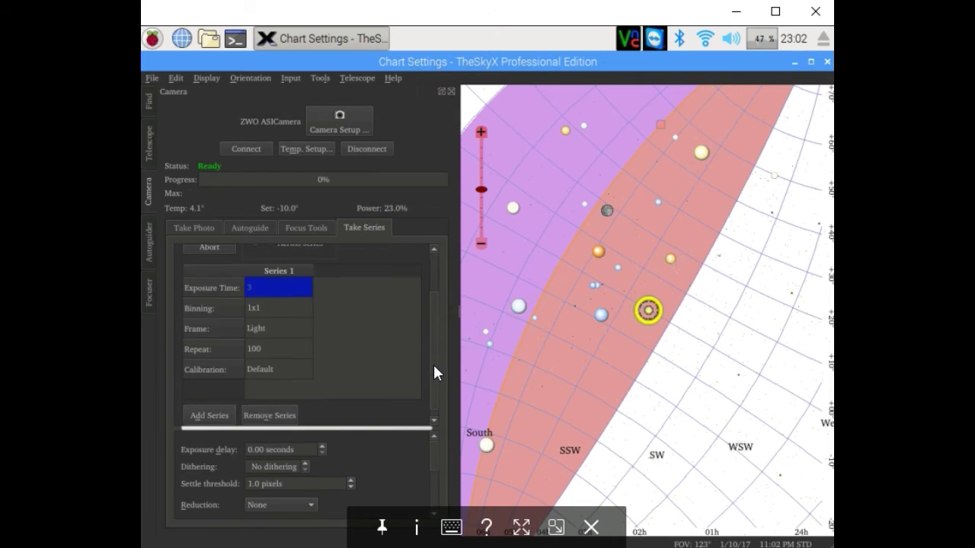
pyautogui.click(255, 287)
pyautogui.write('1')
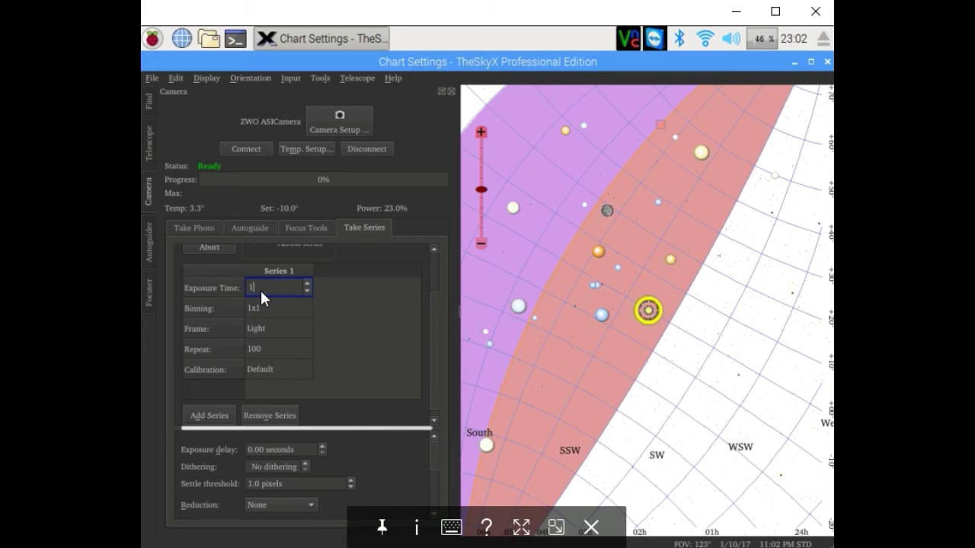
pyautogui.doubleClick(261, 351)
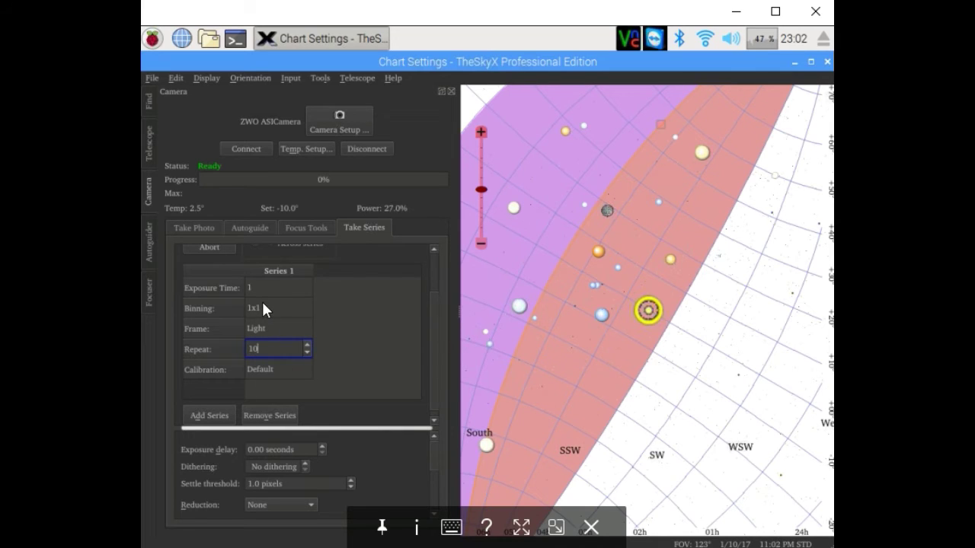
pyautogui.press('Return')
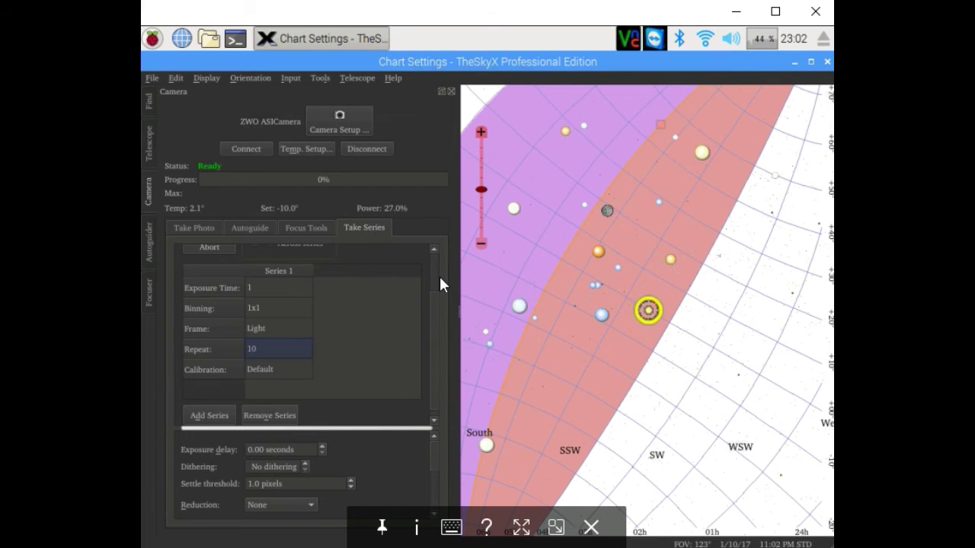
pyautogui.click(433, 268)
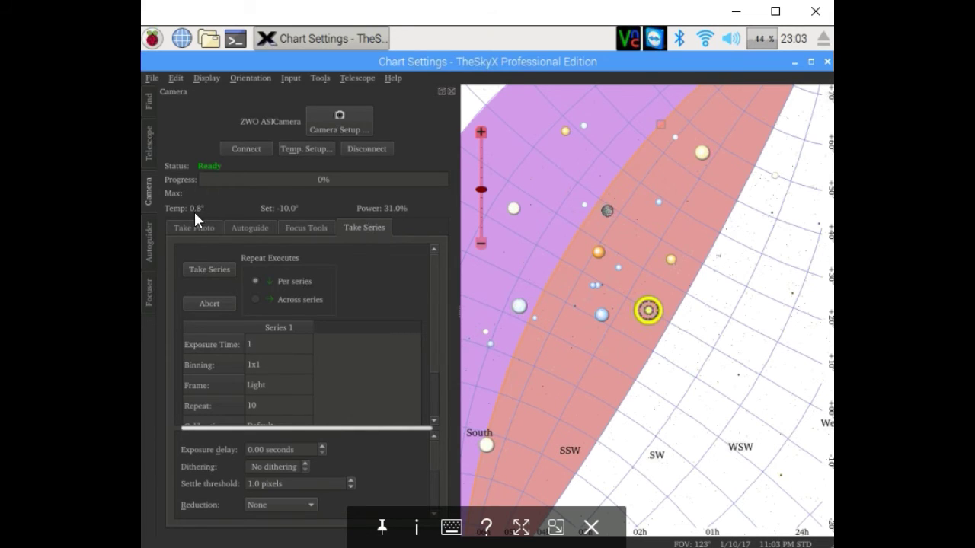
# Start the 1-second, 10-frame Take Series capture
pyautogui.click(204, 270)
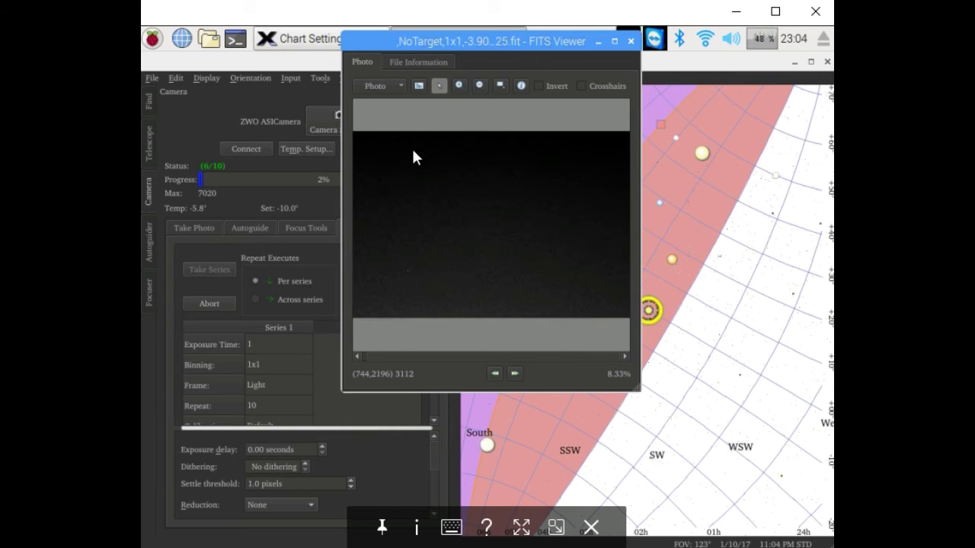
# Abort the running series after frame 7 and close the FITS Viewer window
pyautogui.click(221, 305)
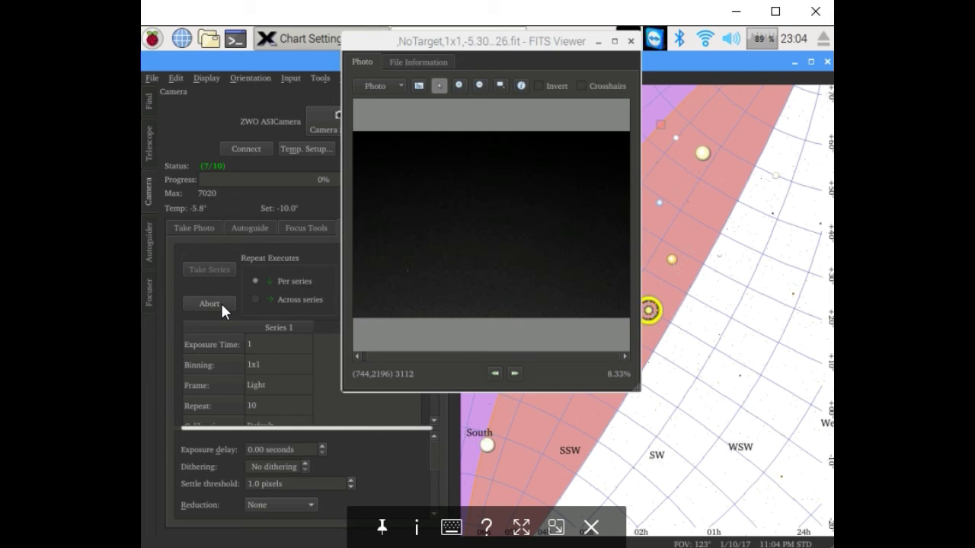
pyautogui.click(221, 303)
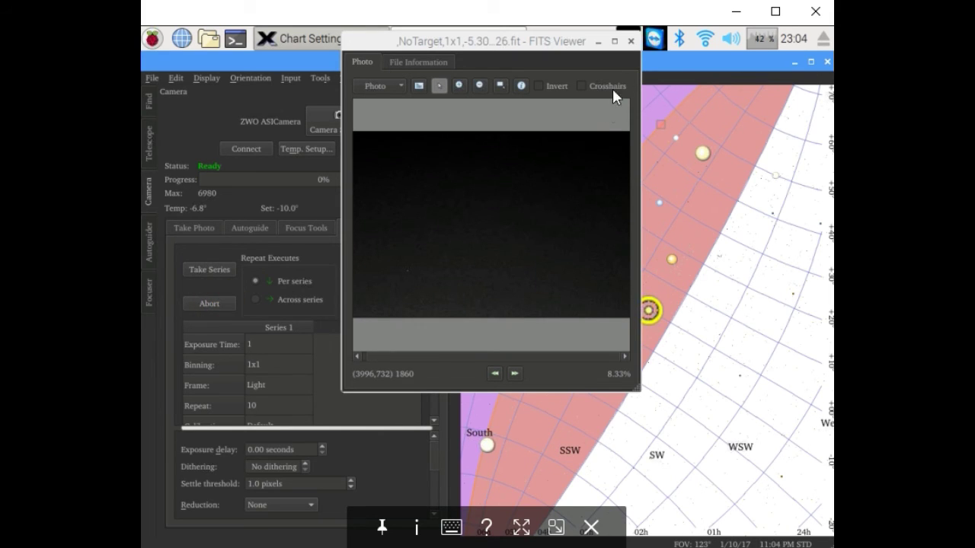
pyautogui.click(632, 43)
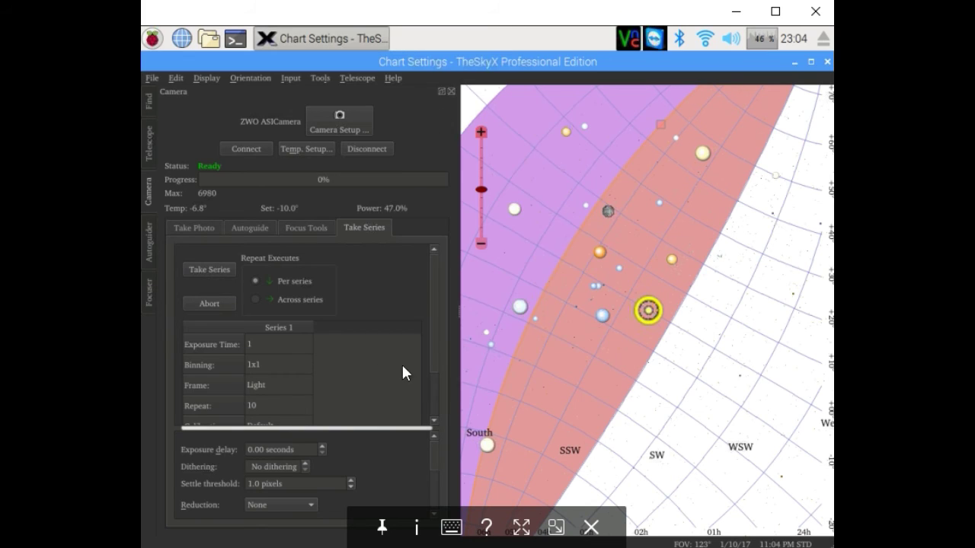
# Minimize TheSkyX and check the six NoTarget images in the AF23-4D6D drive's January 10 2017 folder
pyautogui.click(794, 62)
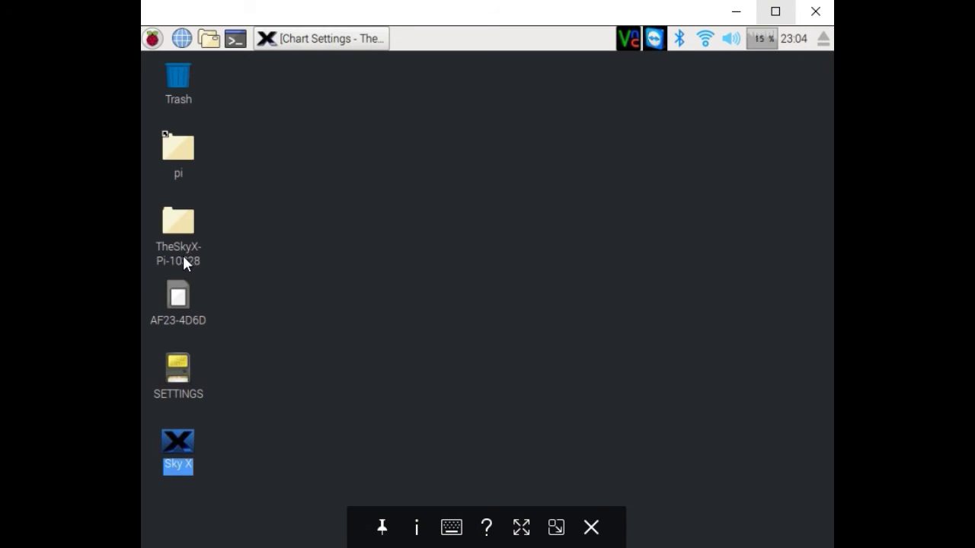
pyautogui.doubleClick(177, 298)
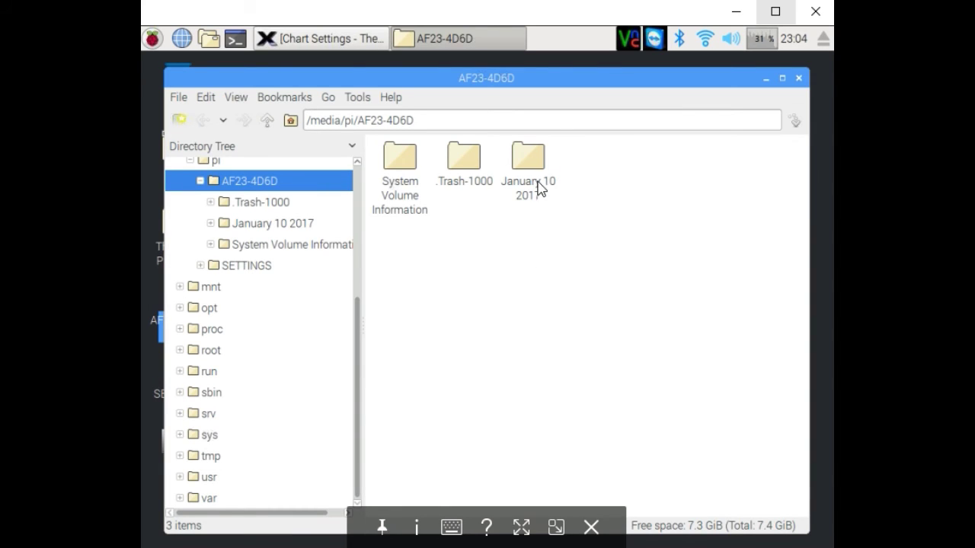
pyautogui.click(529, 169)
pyautogui.doubleClick(528, 169)
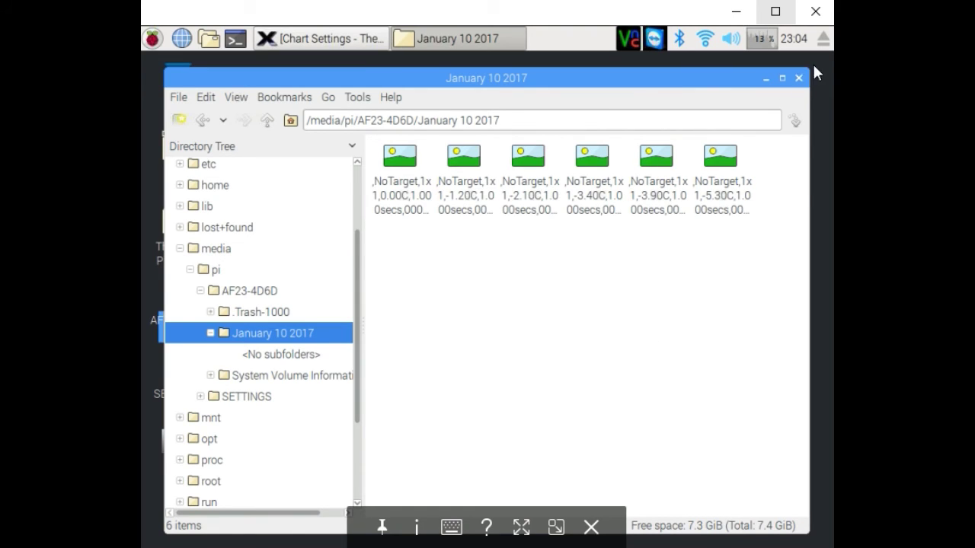
pyautogui.click(798, 79)
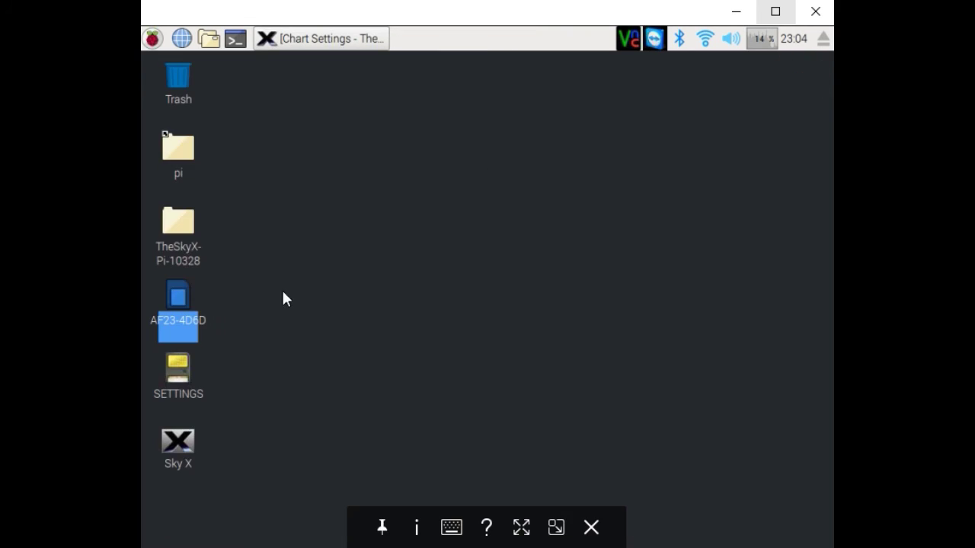
# From the Telescope tab, slew to the Moon and set tracking rates matched to it (RA 0.444124 arcsec/sec)
pyautogui.click(322, 38)
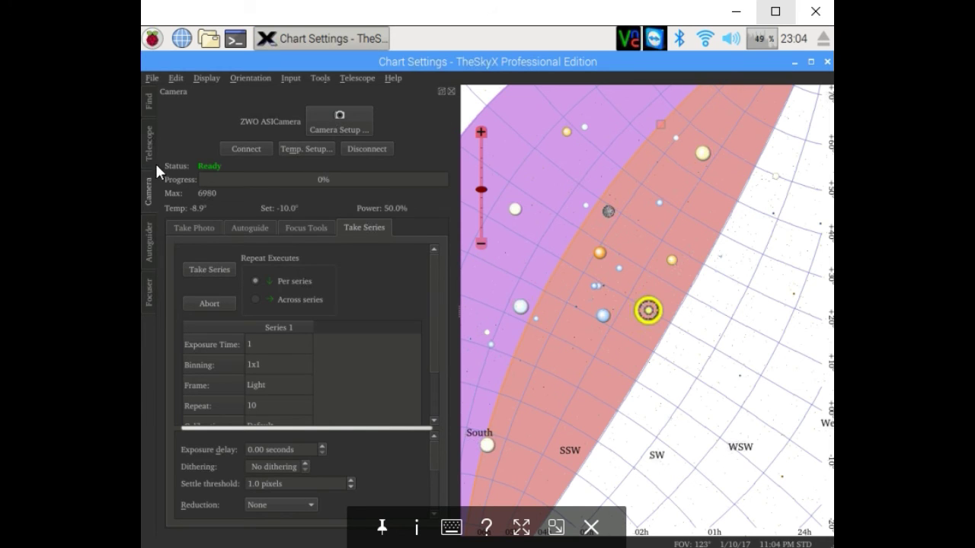
pyautogui.click(149, 144)
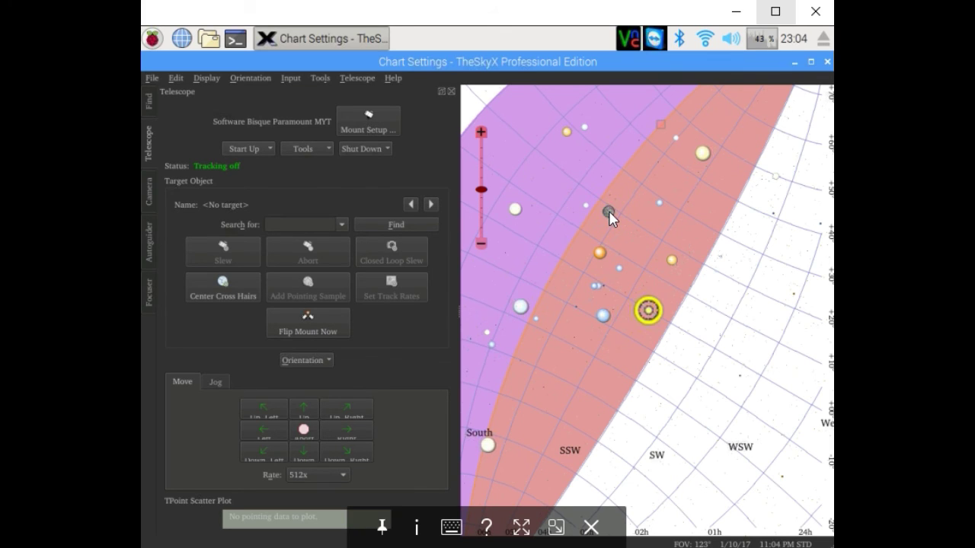
pyautogui.click(610, 214)
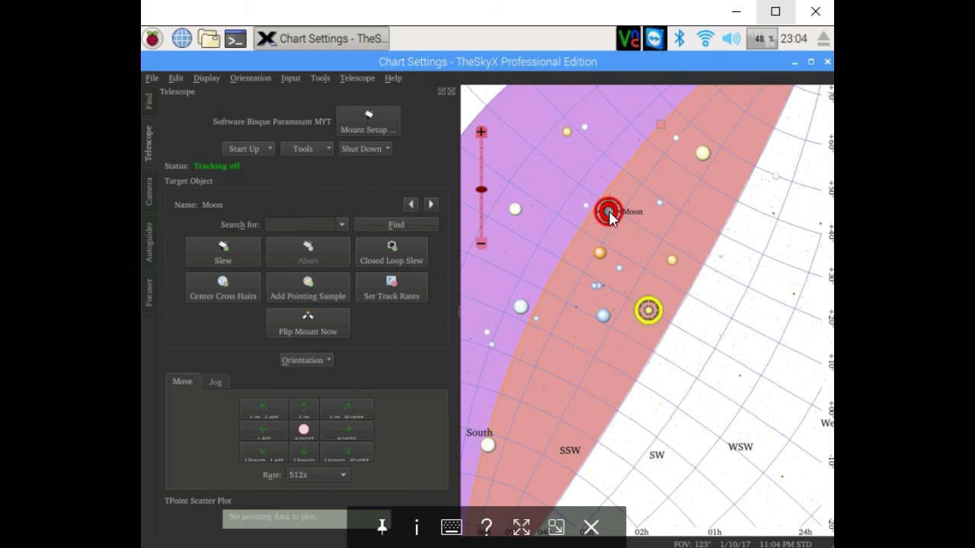
pyautogui.rightClick(610, 213)
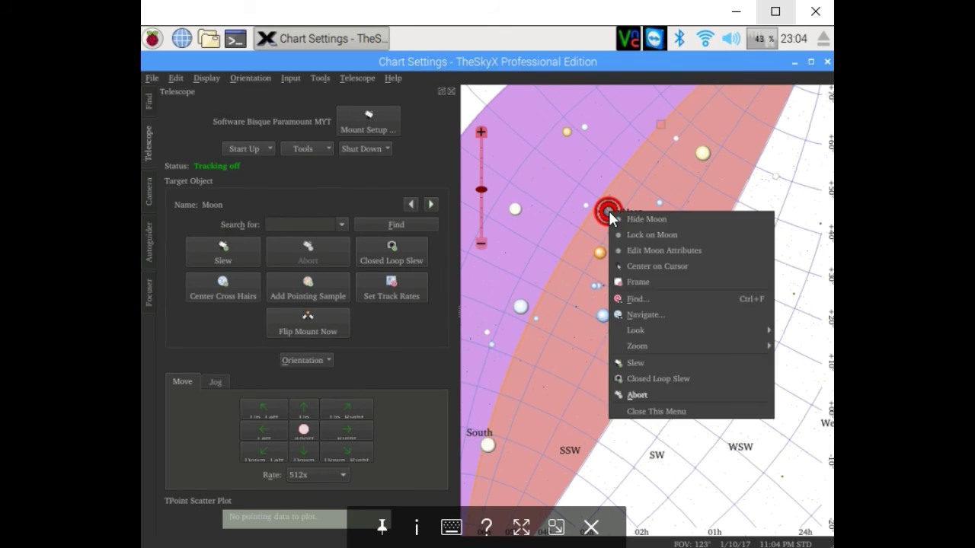
pyautogui.click(636, 361)
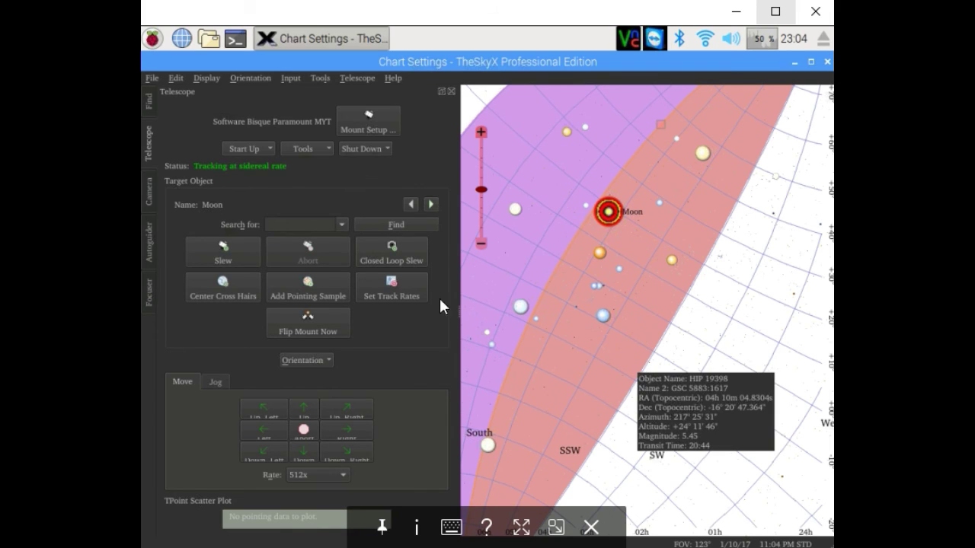
pyautogui.click(380, 293)
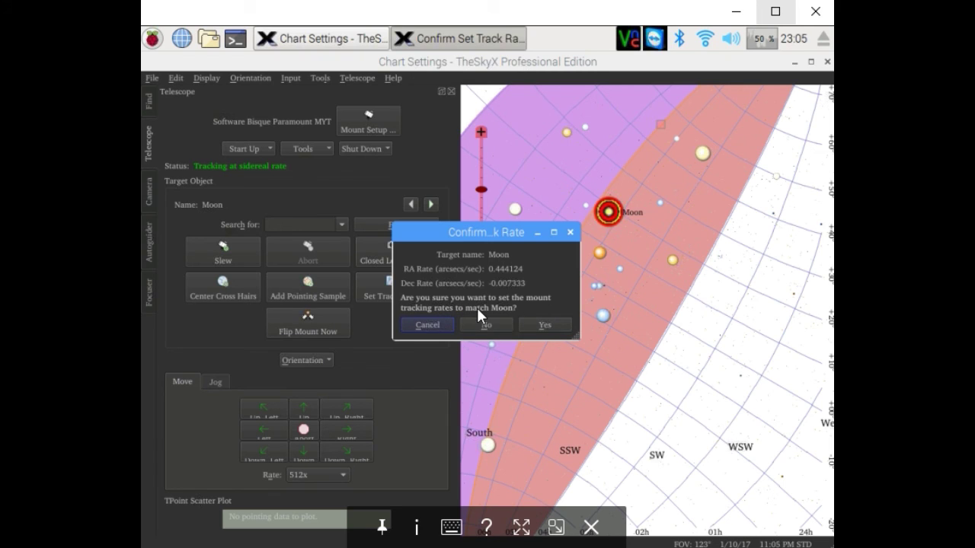
pyautogui.click(534, 327)
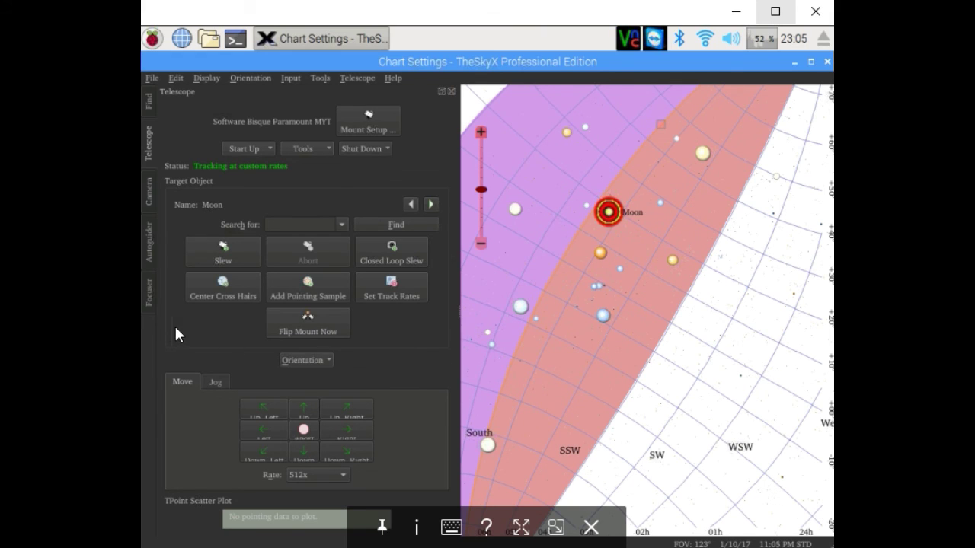
# Slew the mount to HIP 24436, then choose Tools > Turn Tracking Off
pyautogui.click(605, 316)
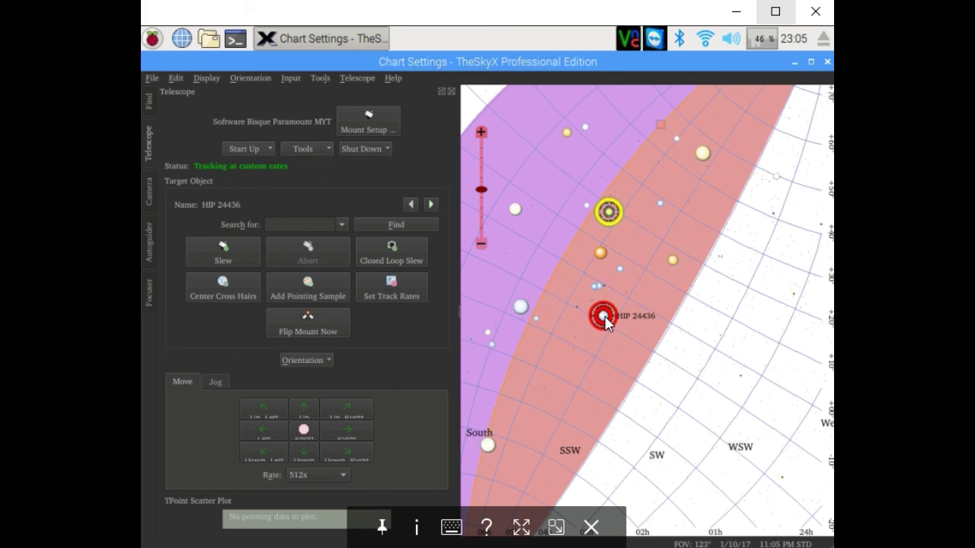
pyautogui.rightClick(605, 319)
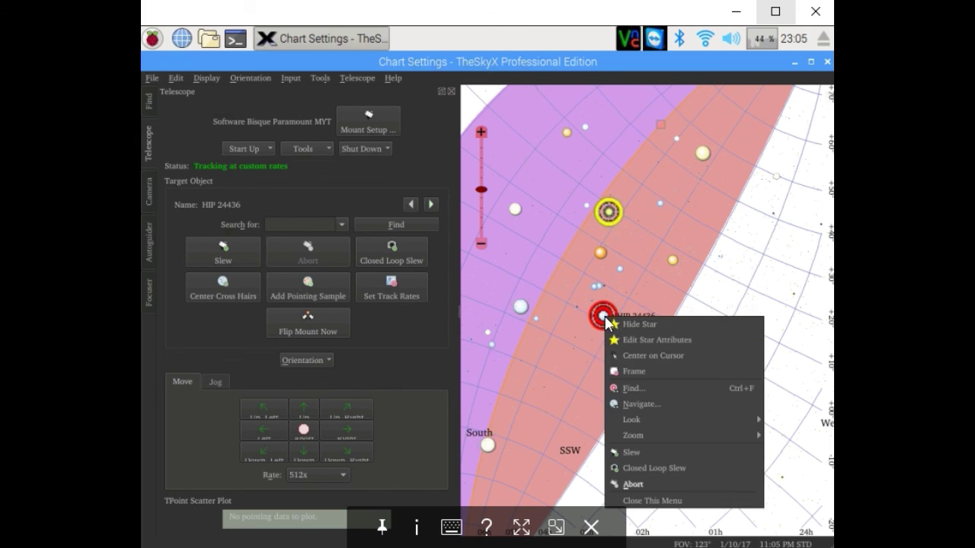
pyautogui.click(634, 453)
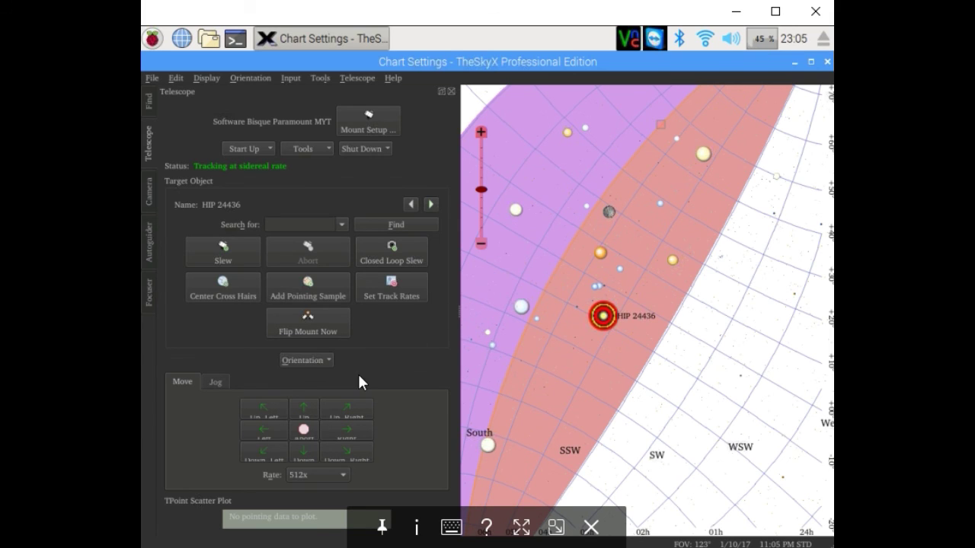
pyautogui.click(305, 153)
pyautogui.click(315, 181)
# Close TheSkyX and choose Reboot from the Raspberry menu's Shutdown options
pyautogui.click(827, 63)
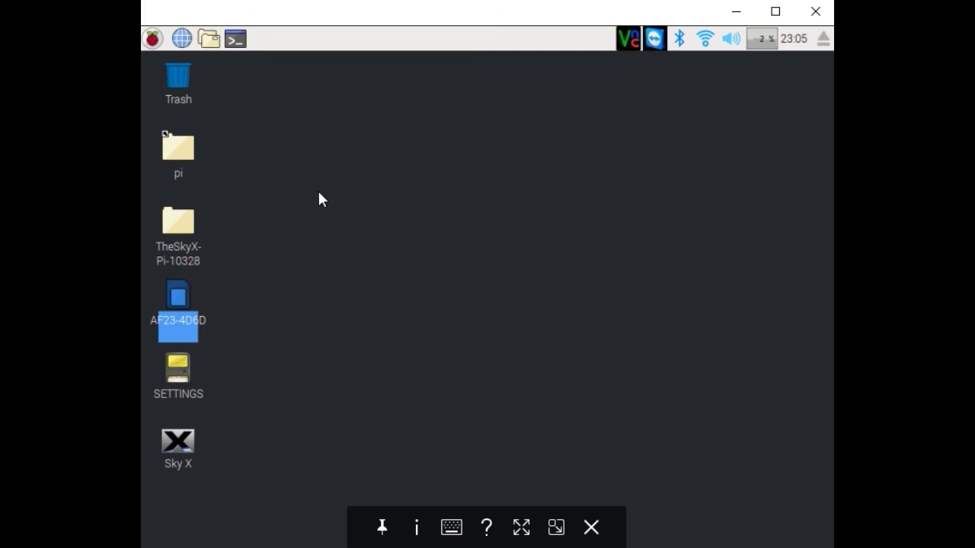
pyautogui.click(153, 40)
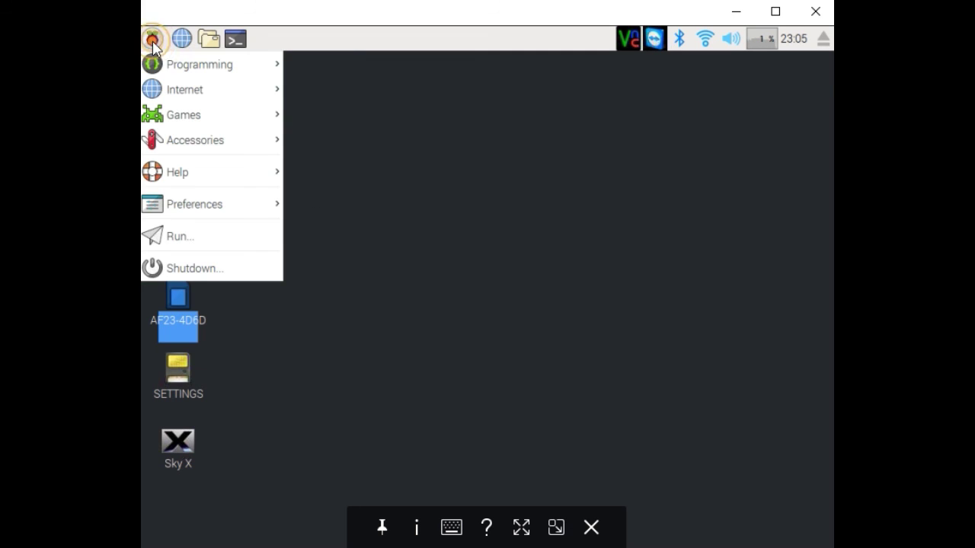
pyautogui.click(200, 272)
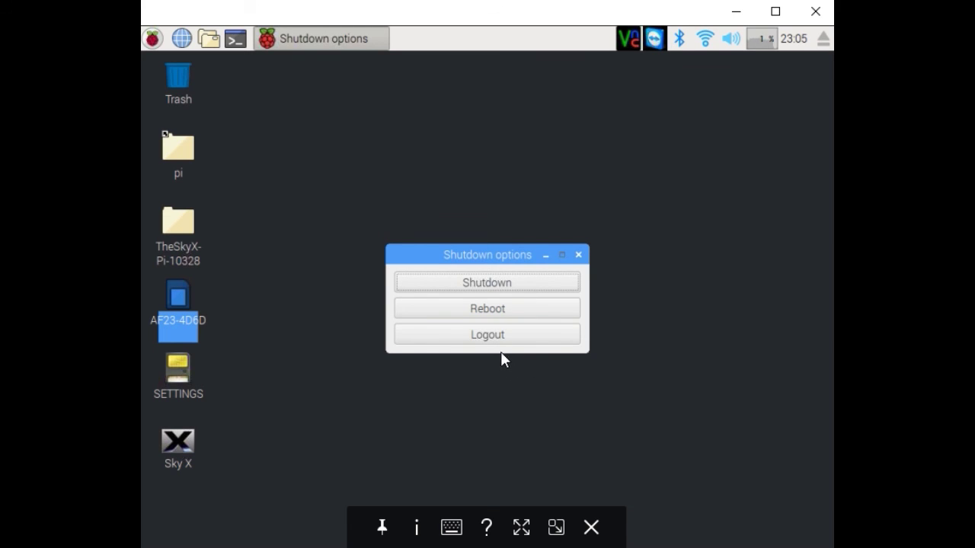
pyautogui.click(487, 311)
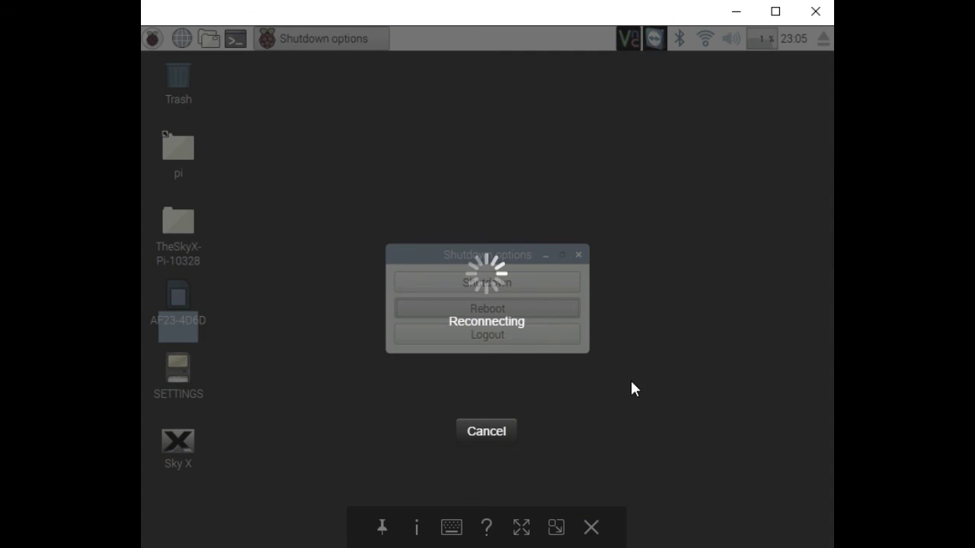